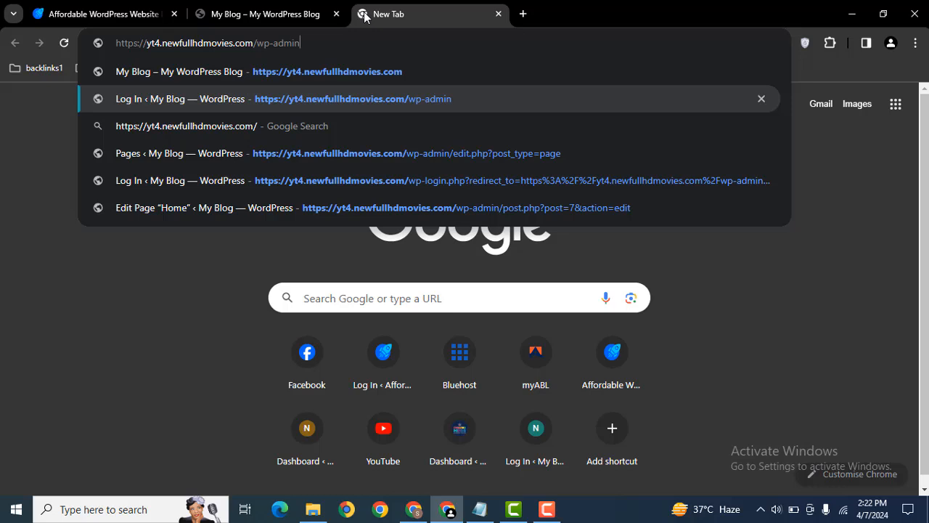
- Log in to the site's WordPress admin with the prefilled credentials and open the installed plugins list in a new tab
key(Return)
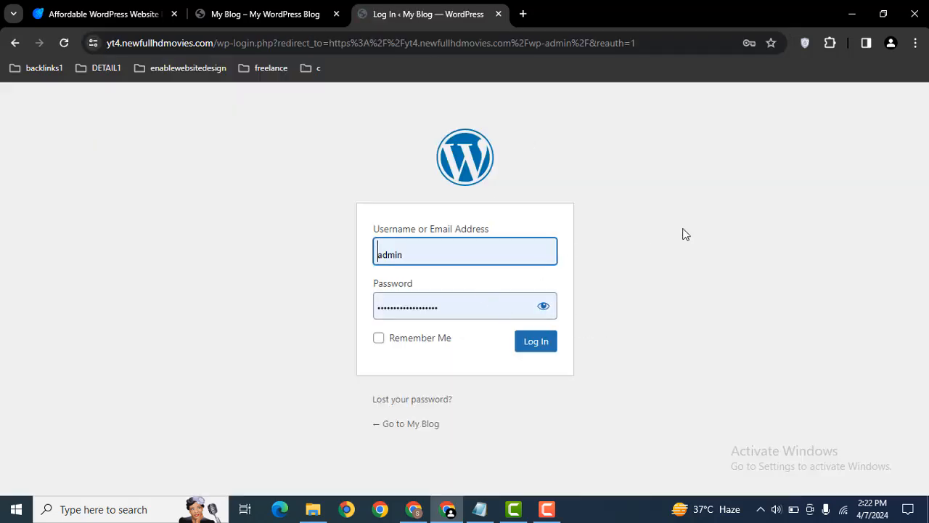
click(537, 344)
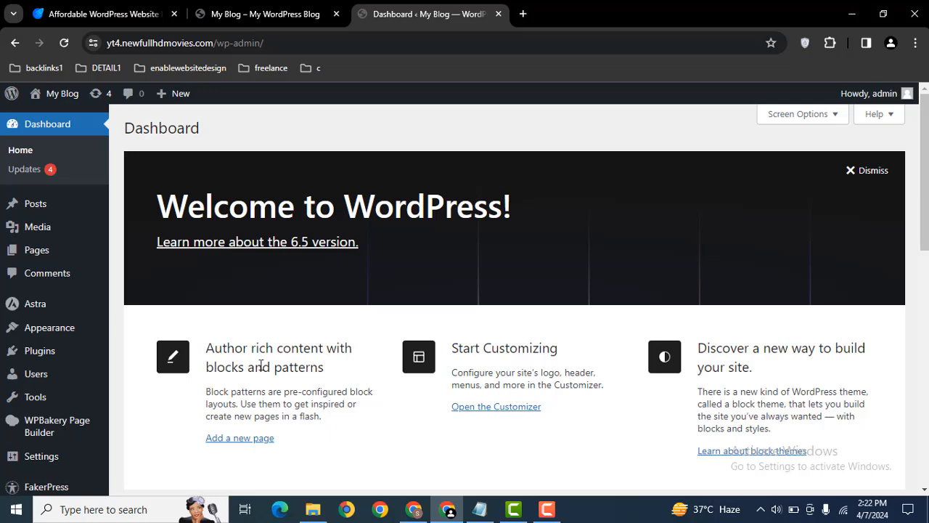
middle_click(77, 349)
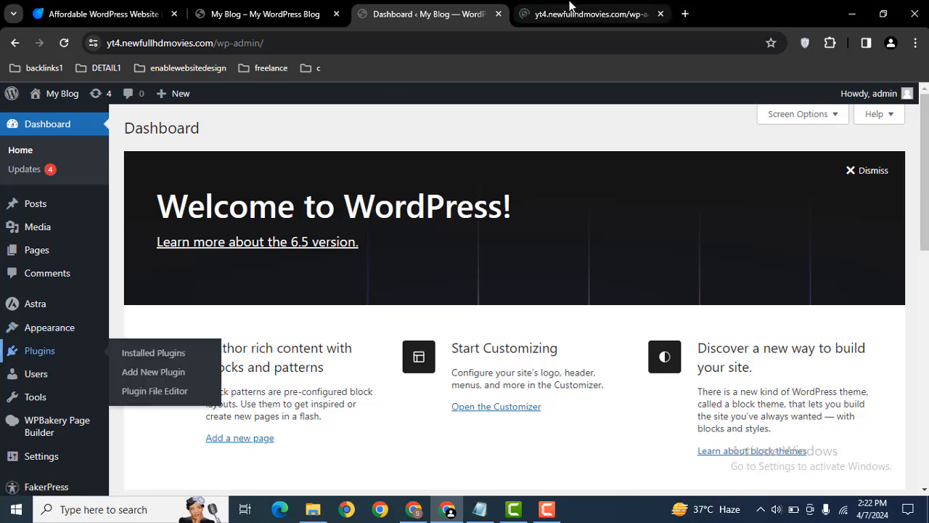
click(570, 8)
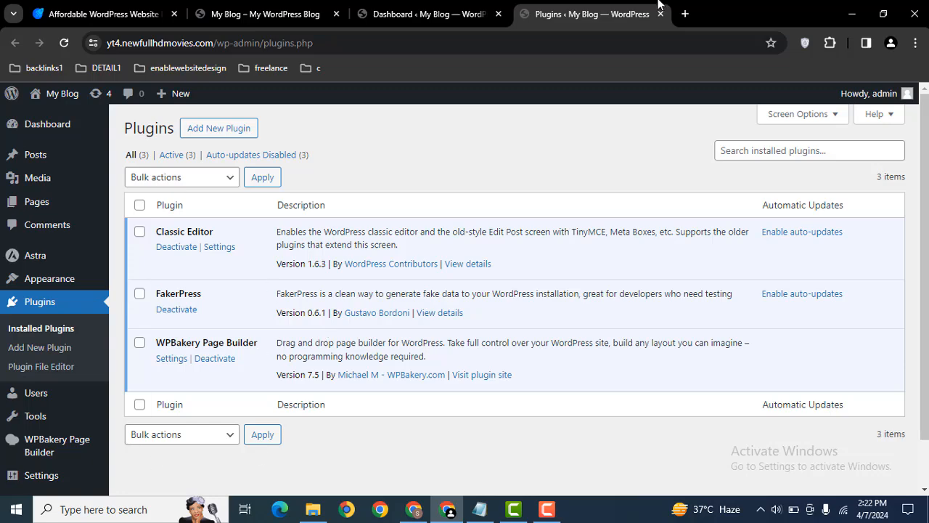
- Open the wpbakery.com website in a separate tab
click(685, 13)
text(wpb)
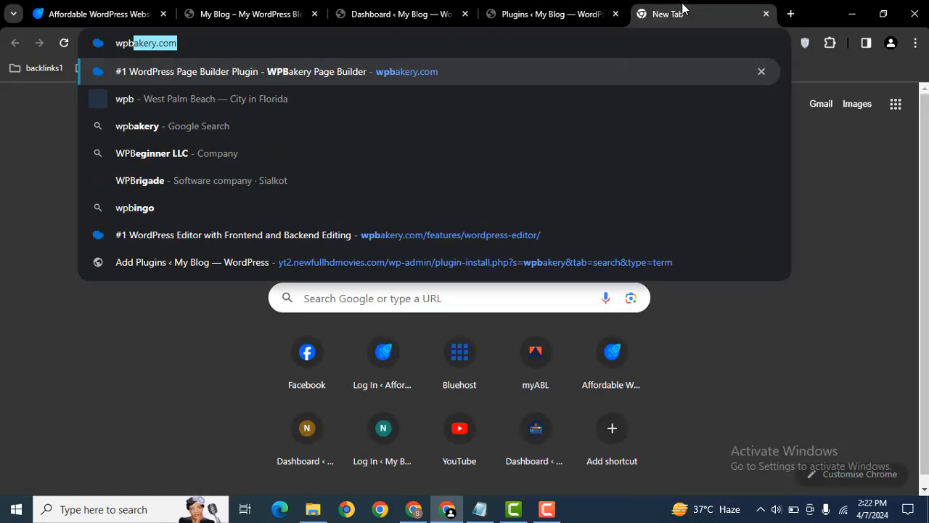
key(Return)
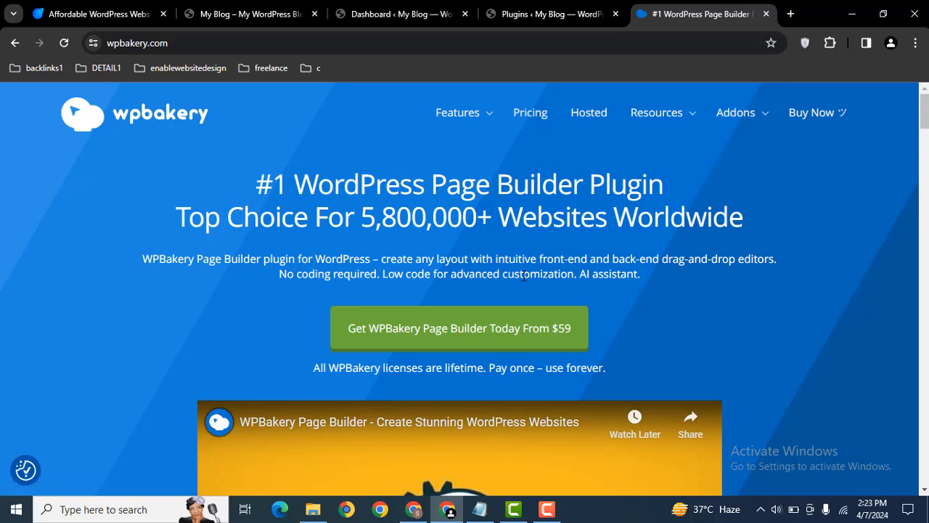
- Search the plugin directory for "wpbakery", and install and activate the Layouts for WPBakery plugin
click(537, 7)
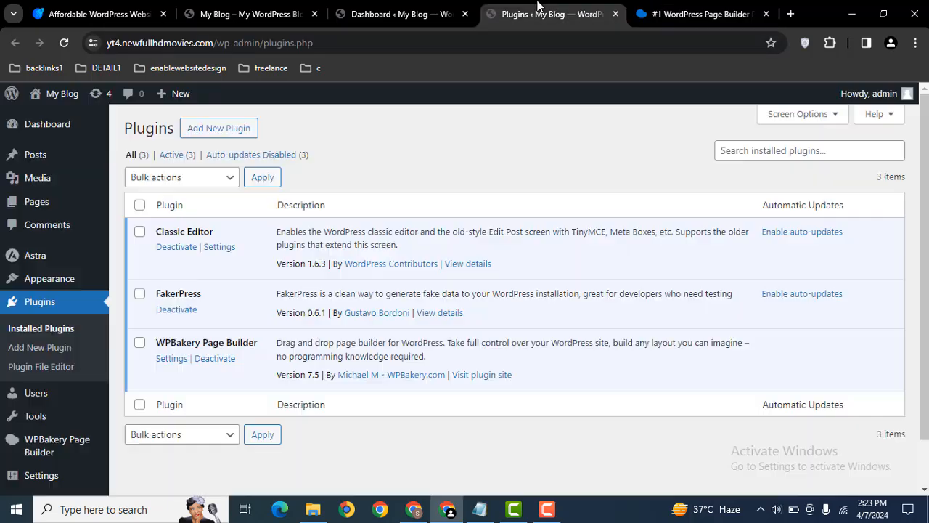
ctrl+click(243, 134)
click(599, 7)
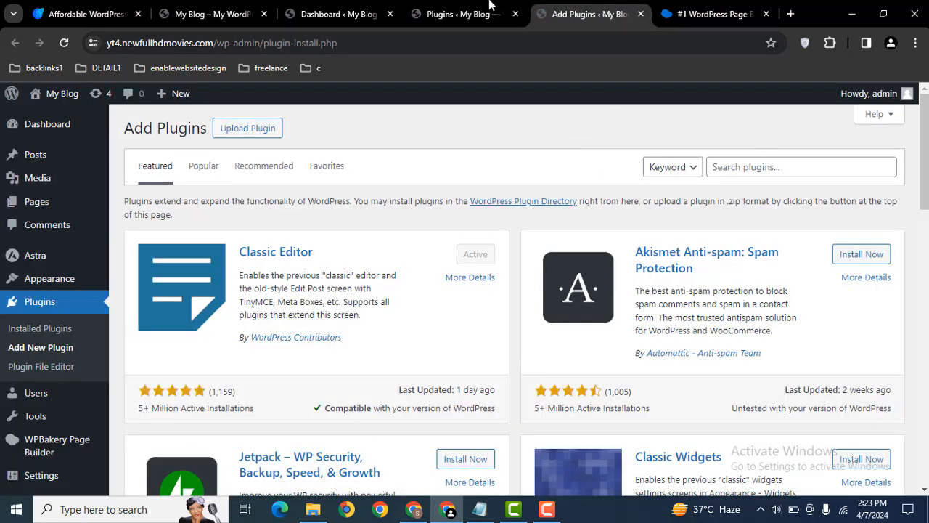
click(796, 169)
text(wpbakery)
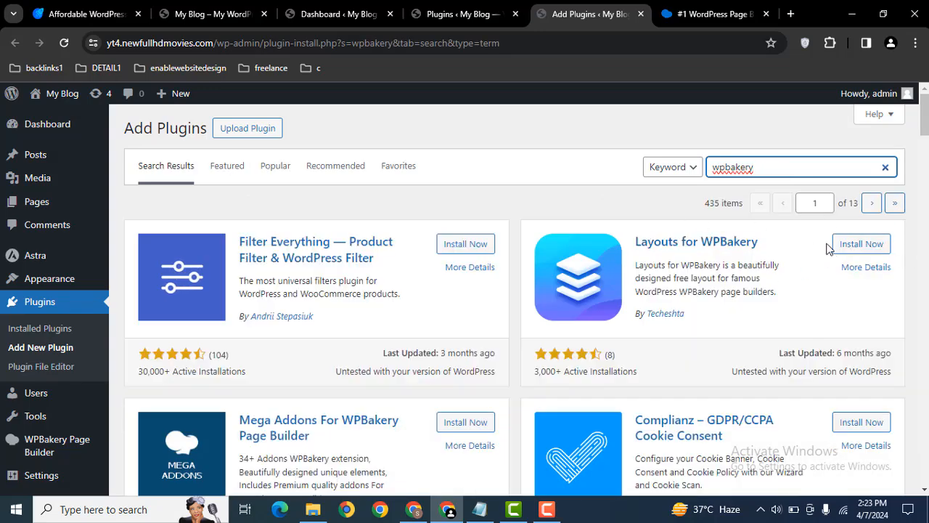
click(862, 245)
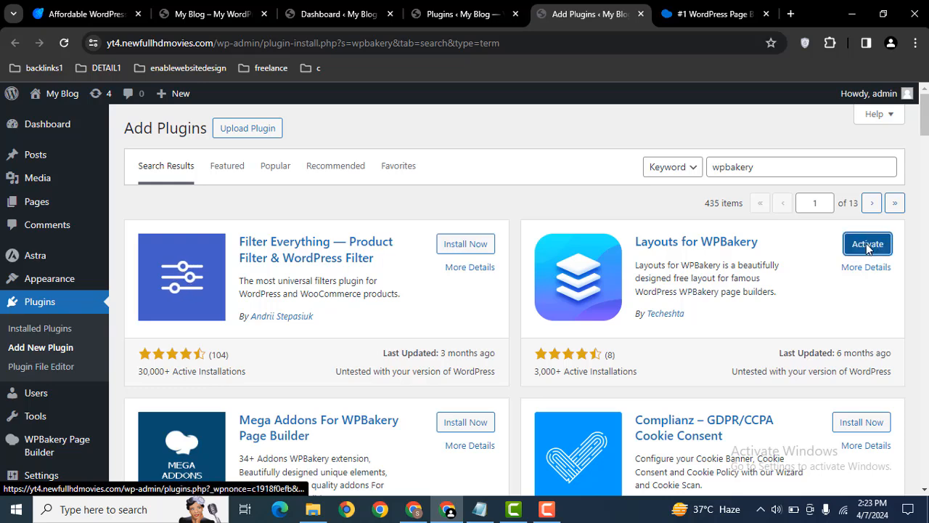
click(868, 247)
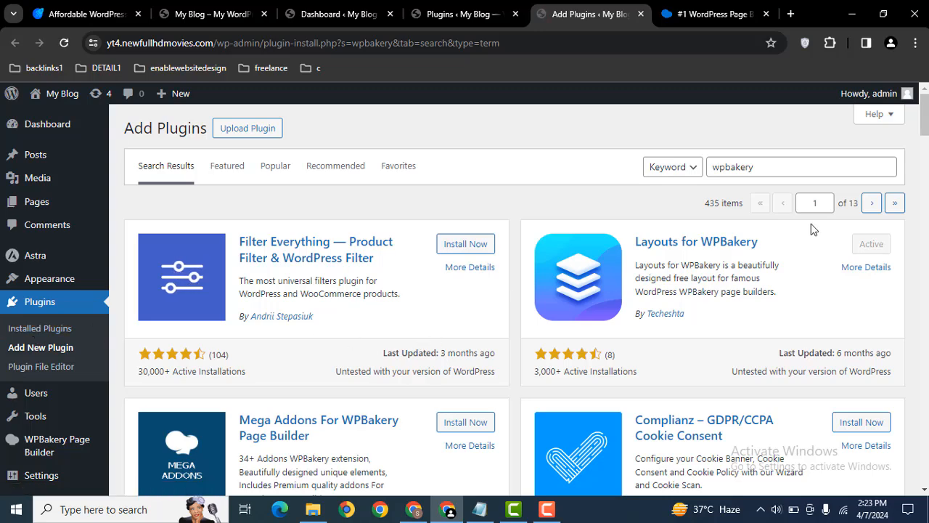
- Open the Layouts for WPBakery page and browse all template kits down to the free ones at the end
scroll(367, 175, down, 7)
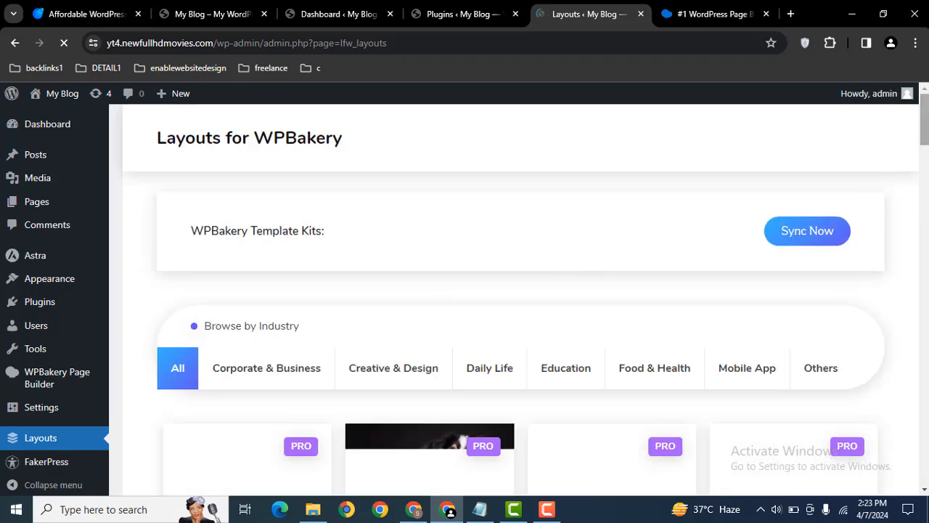
drag(927, 134, 926, 146)
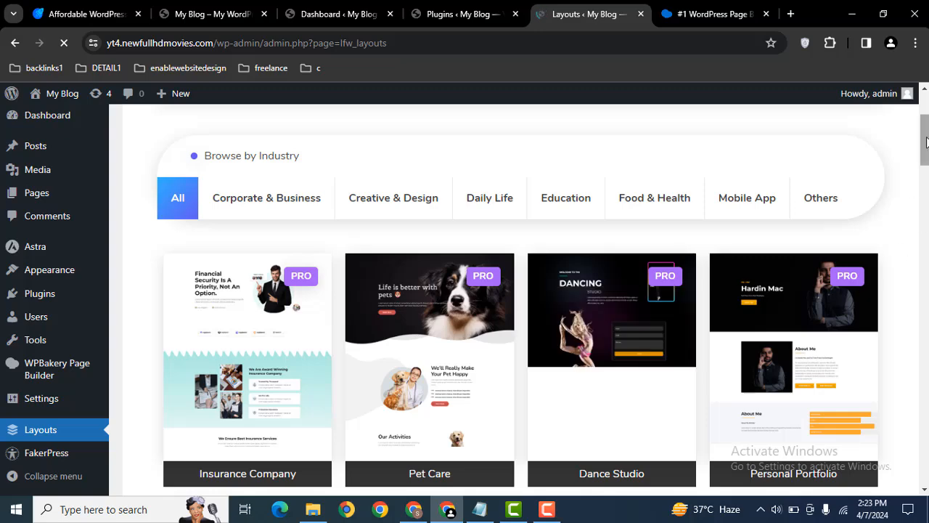
drag(927, 141, 927, 209)
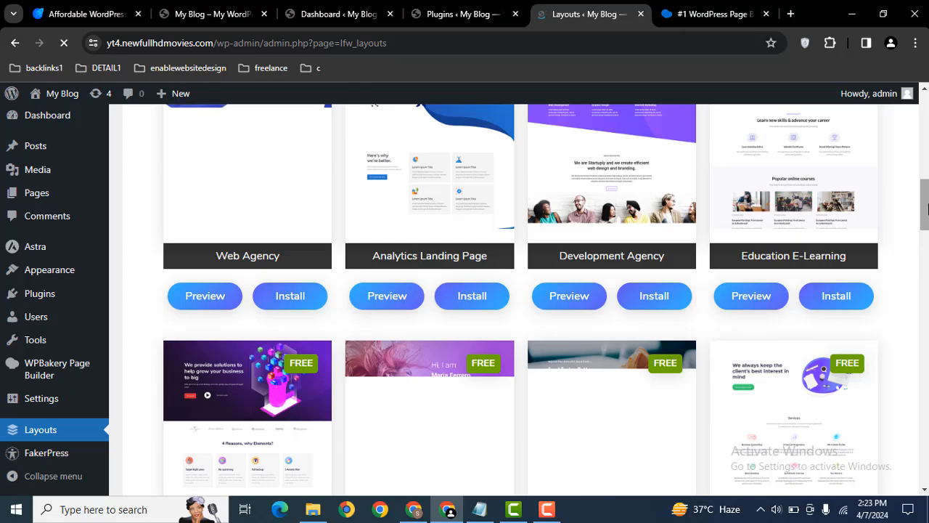
scroll(519, 297, down, 7)
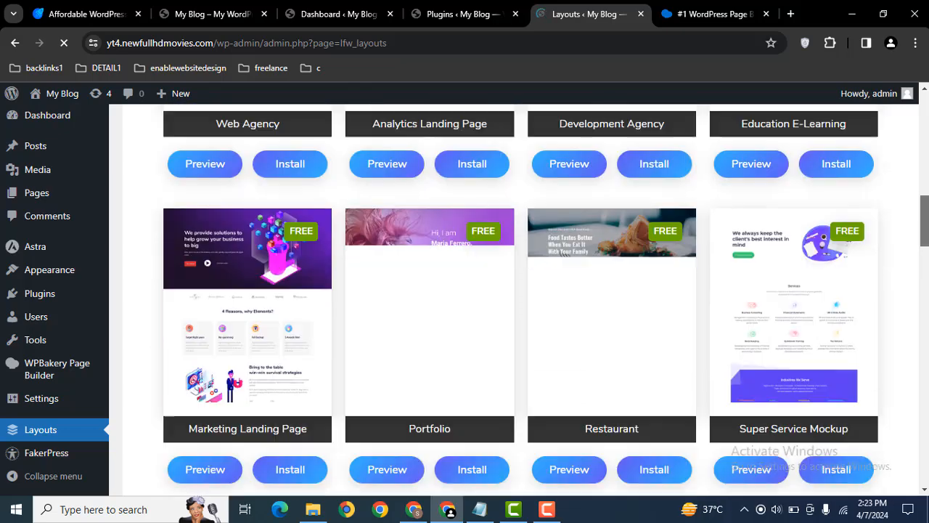
scroll(519, 298, down, 16)
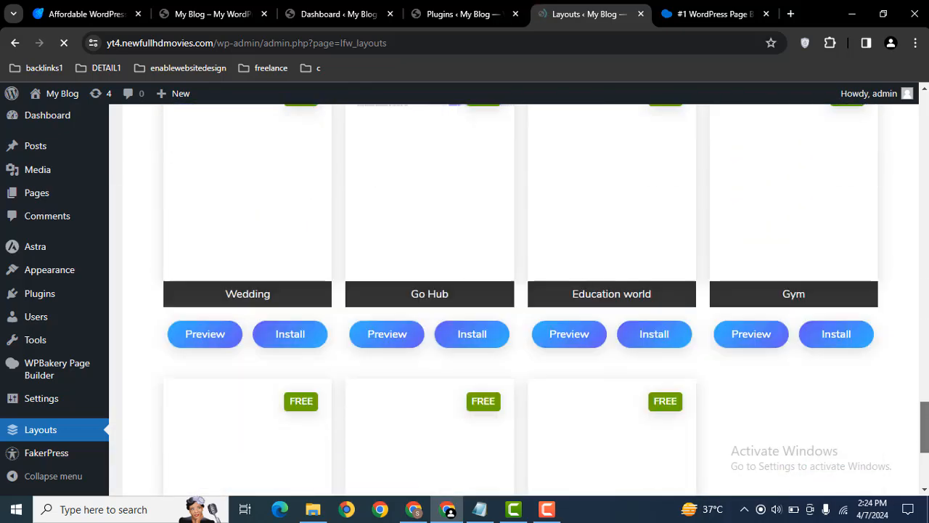
scroll(519, 298, down, 3)
scroll(519, 297, down, 1)
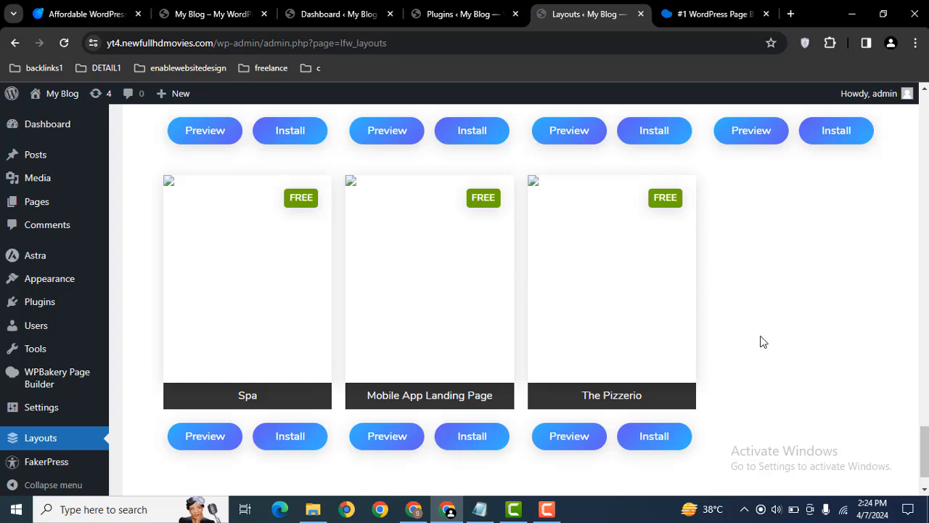
- Preview The Pizzerio template and close the preview
click(563, 442)
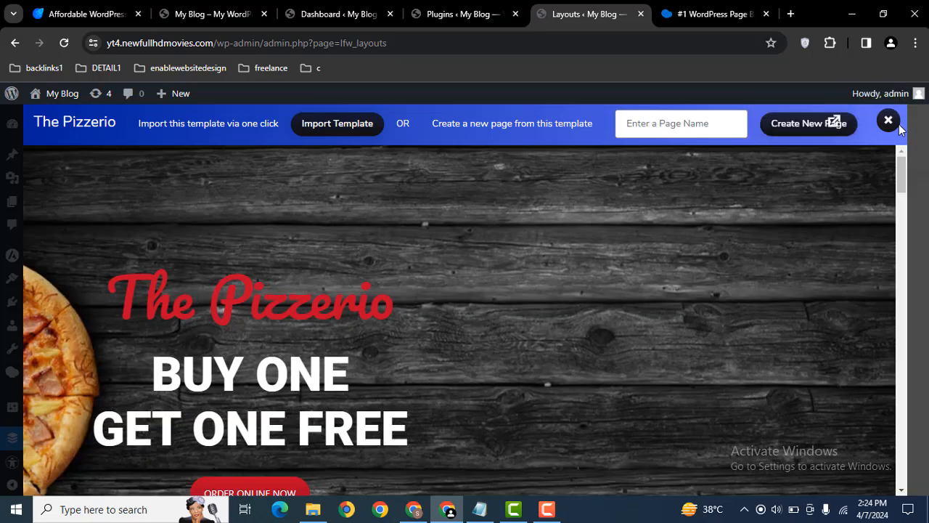
drag(901, 176, 913, 140)
click(889, 121)
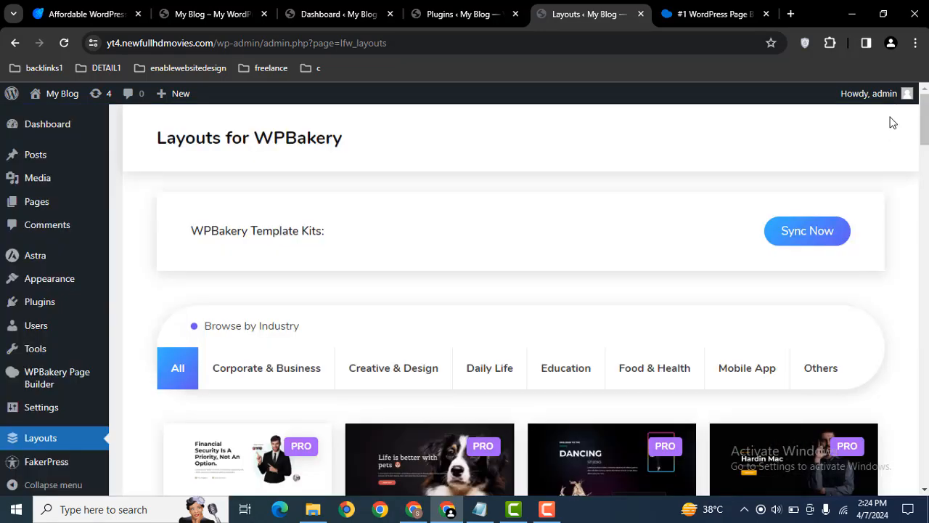
- Create a new page named "Pizza Homepage" from The Pizzerio template
drag(926, 135, 927, 474)
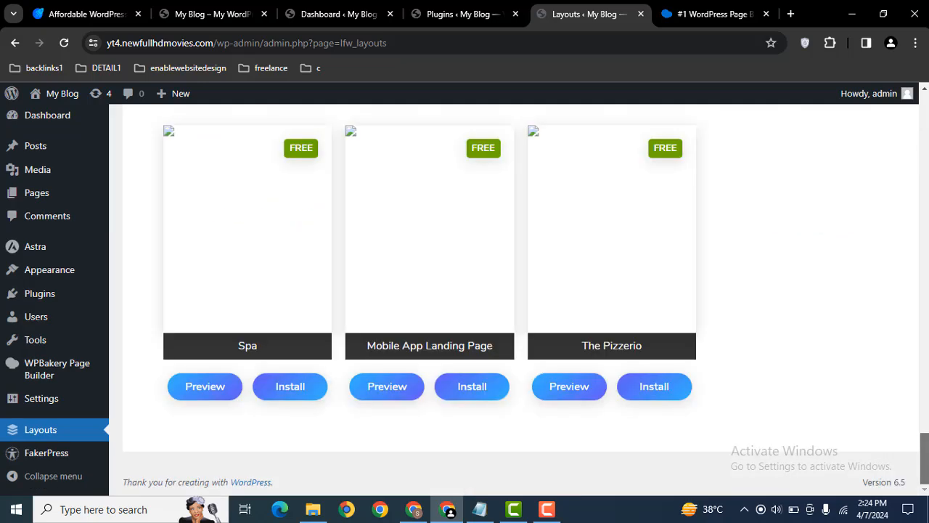
click(648, 398)
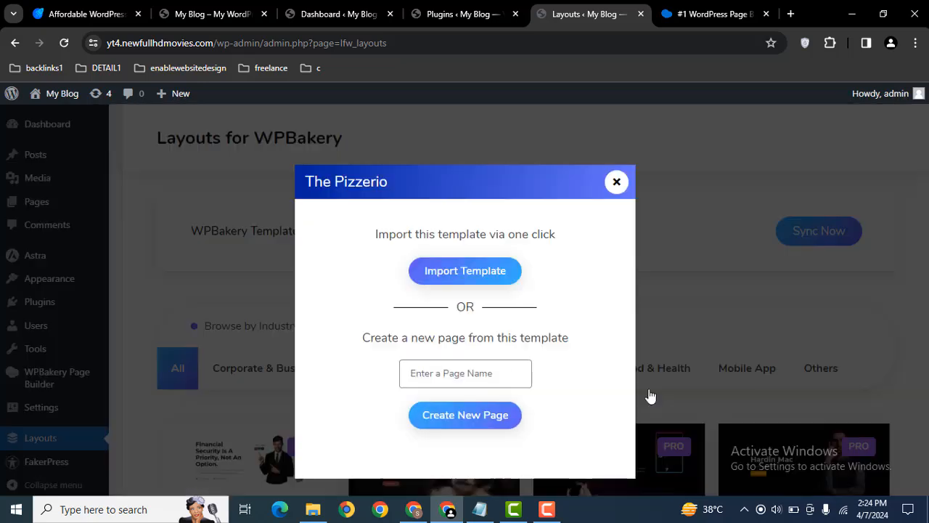
click(429, 373)
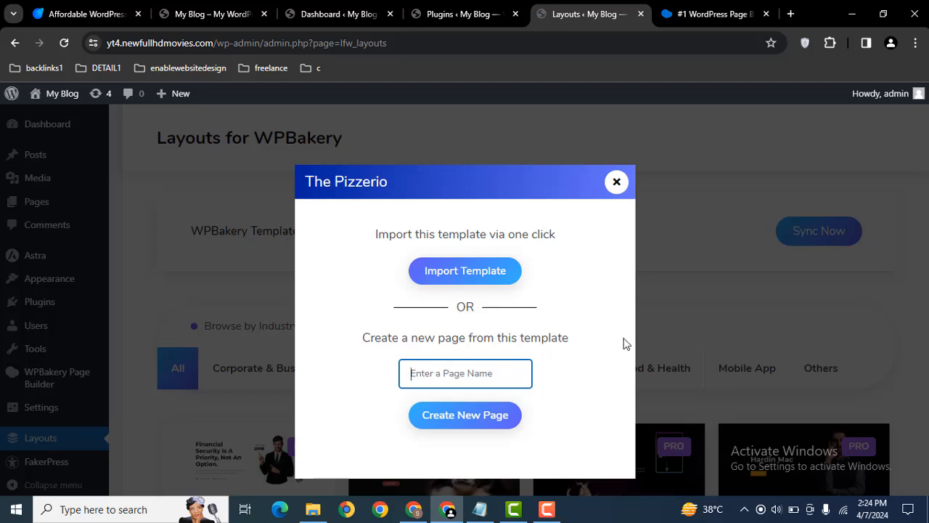
key(Caps_Lock)
text(Pizza)
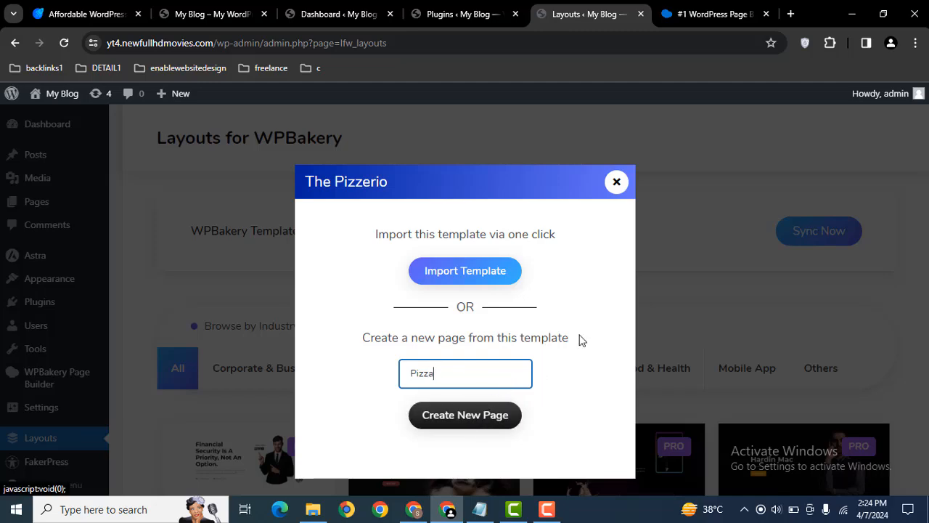
click(648, 336)
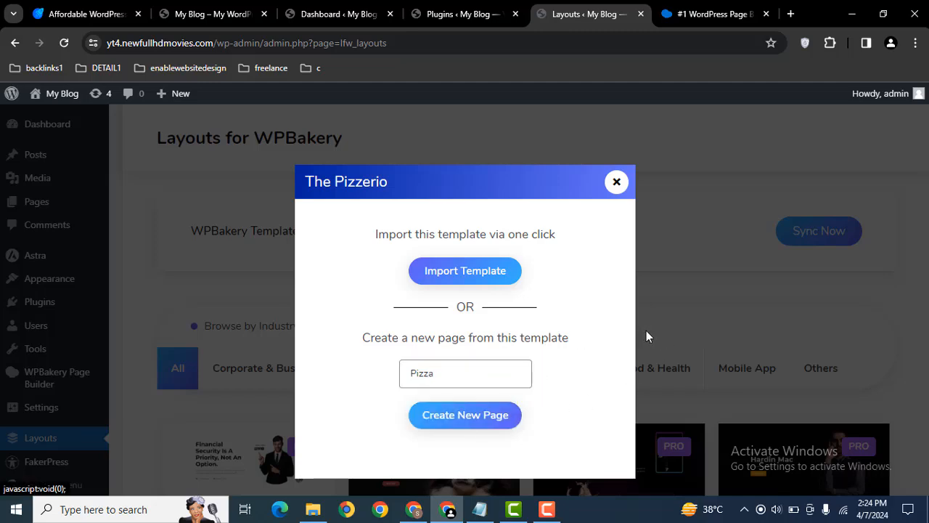
click(475, 380)
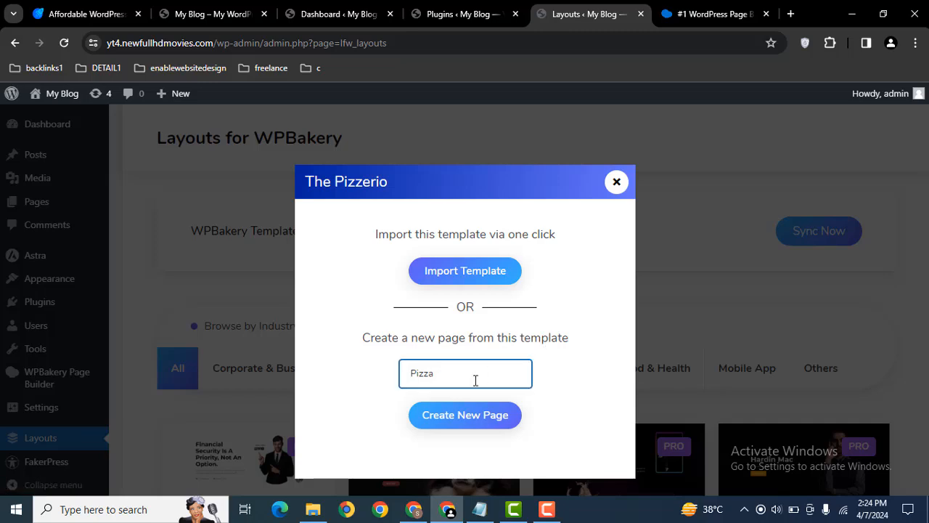
key(Caps_Lock)
key(Caps_Lock)
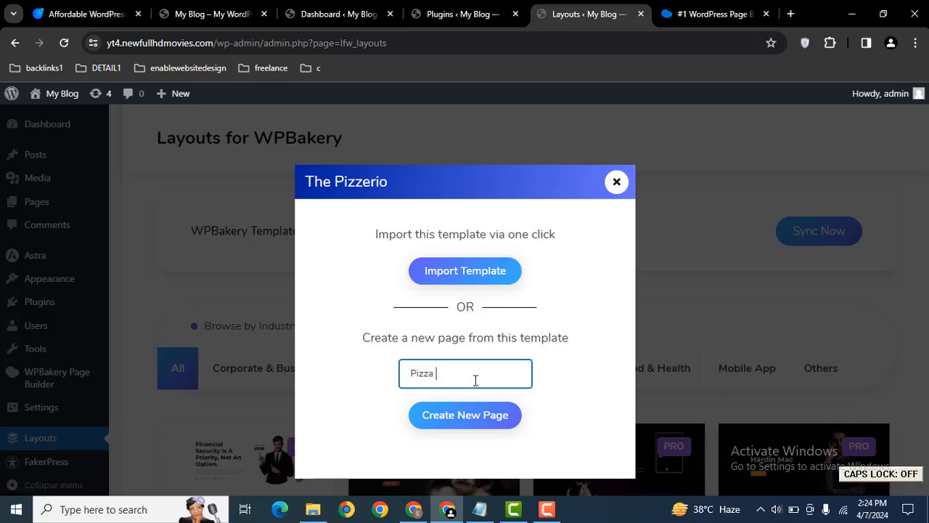
text(Homepage)
click(478, 417)
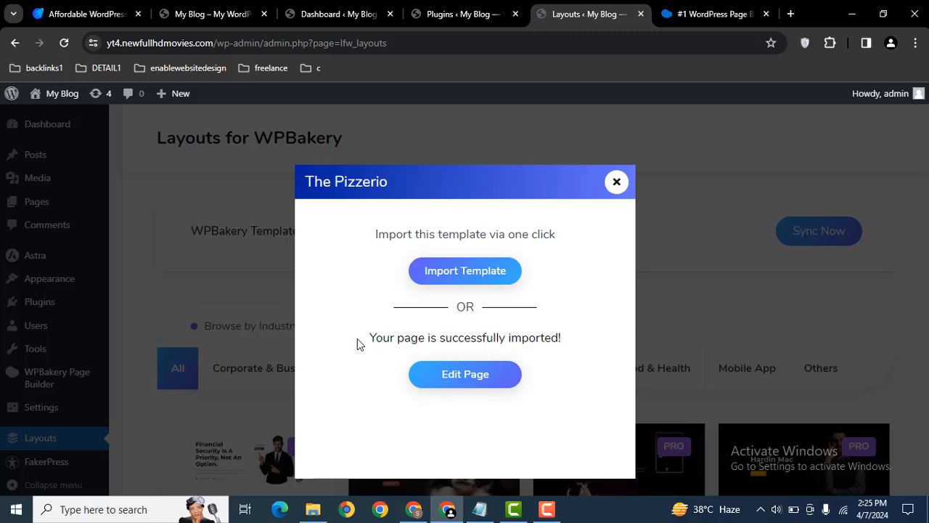
- Close the import dialog and set the Pizza Homepage status to Published from the list of pages
click(616, 183)
click(94, 208)
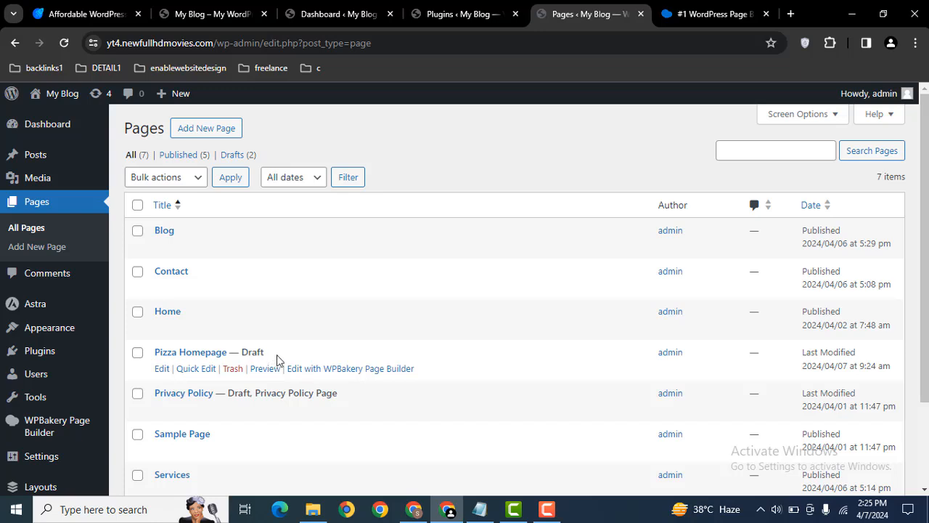
click(196, 368)
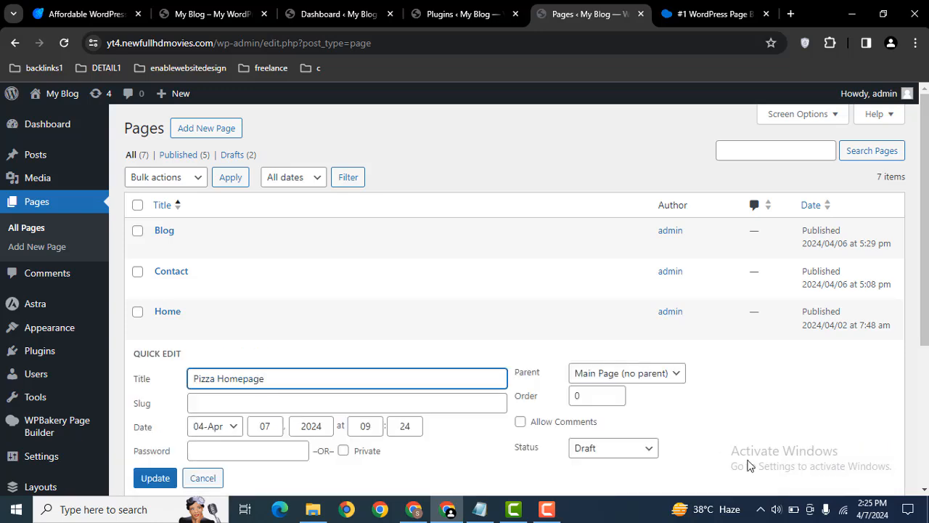
scroll(686, 326, down, 2)
click(646, 316)
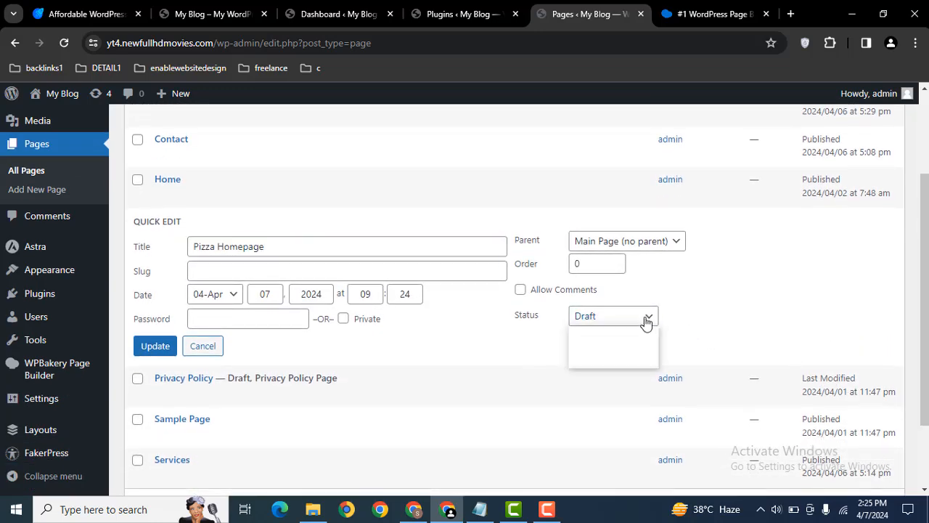
click(619, 334)
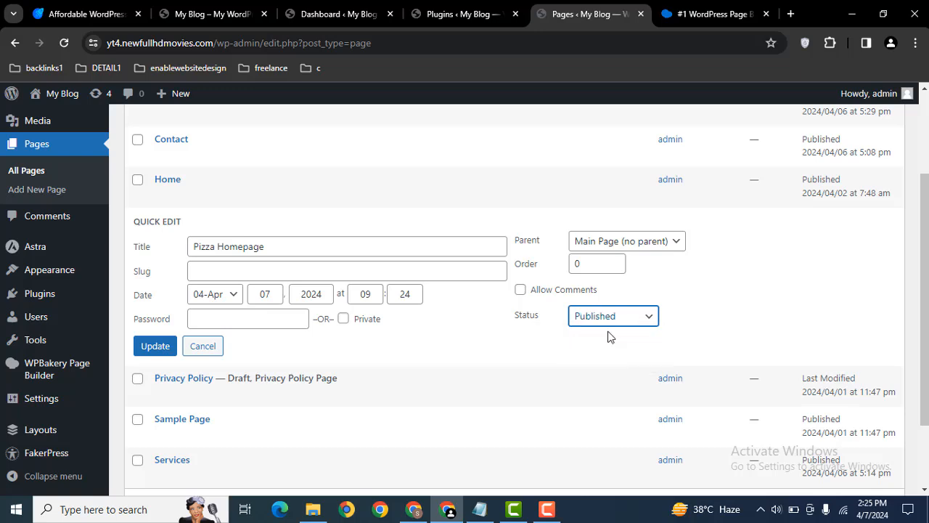
click(143, 348)
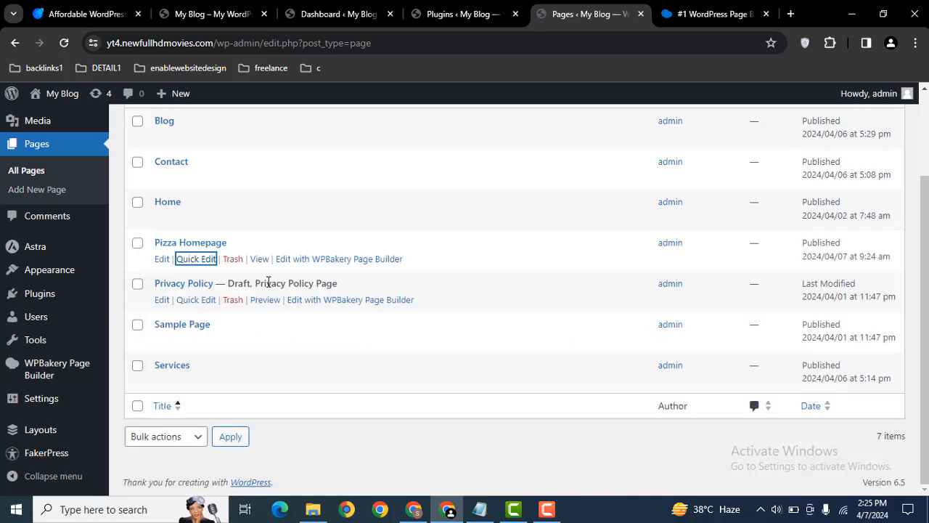
- View the live Pizza Homepage in a new tab and return to the list of pages
ctrl+click(259, 259)
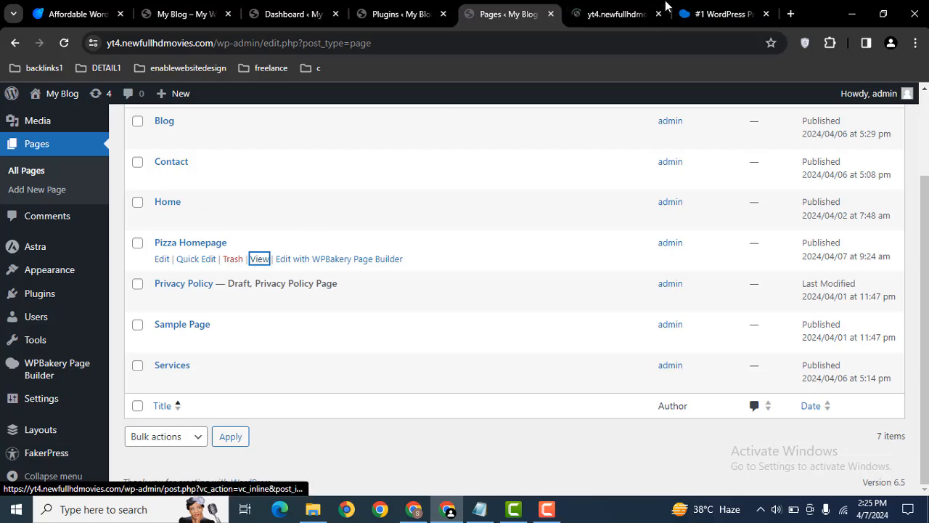
click(607, 3)
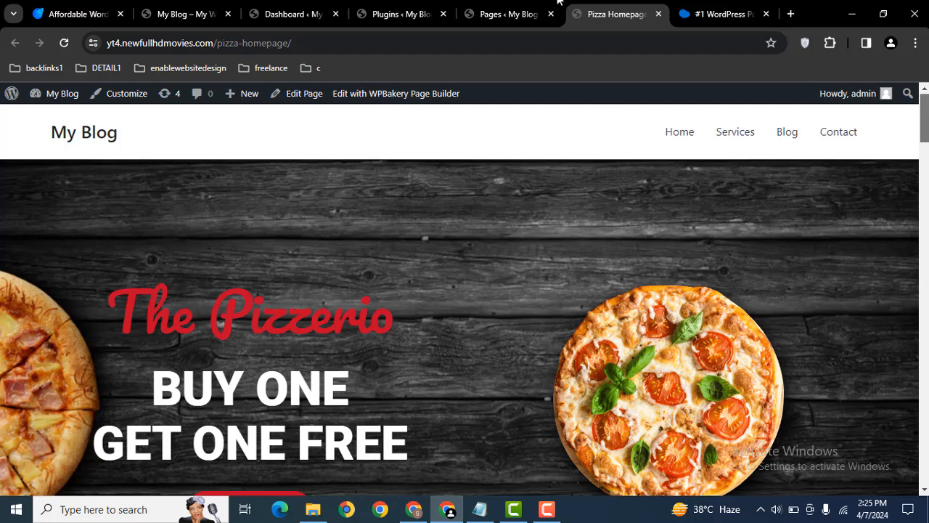
click(518, 8)
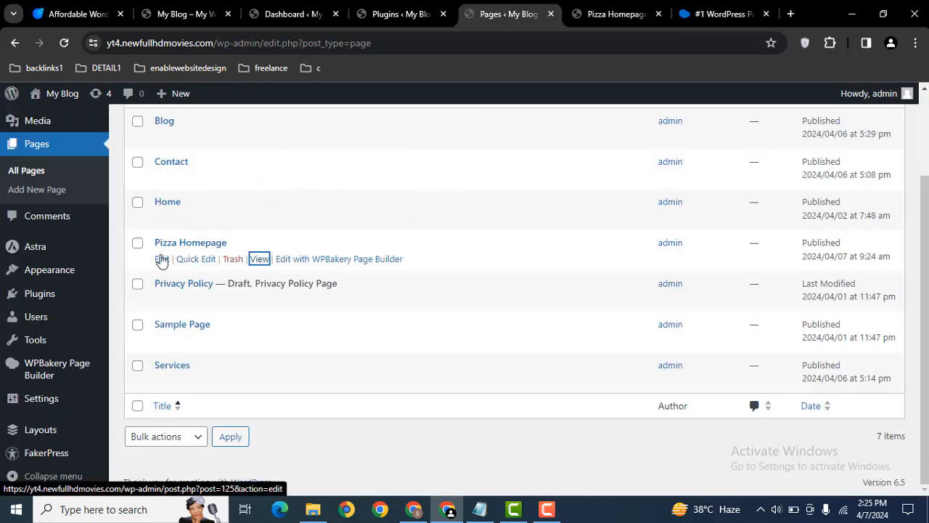
- Open the Pizza Homepage for editing in a new tab and go to its section with the welcome headings
middle_click(161, 260)
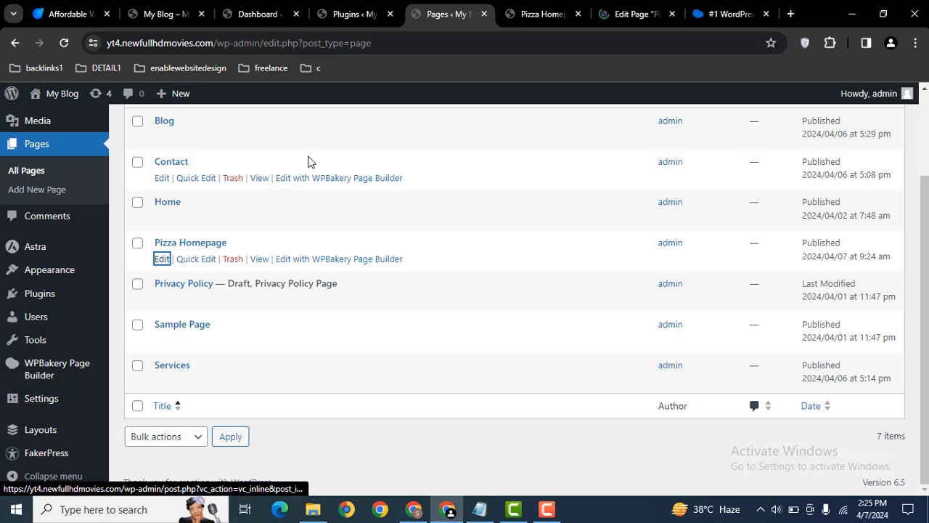
click(619, 10)
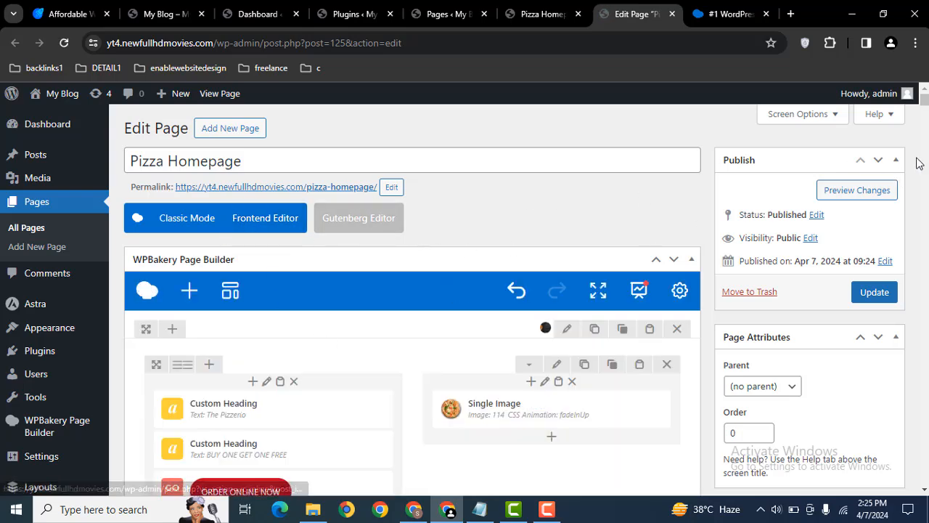
drag(924, 101, 924, 107)
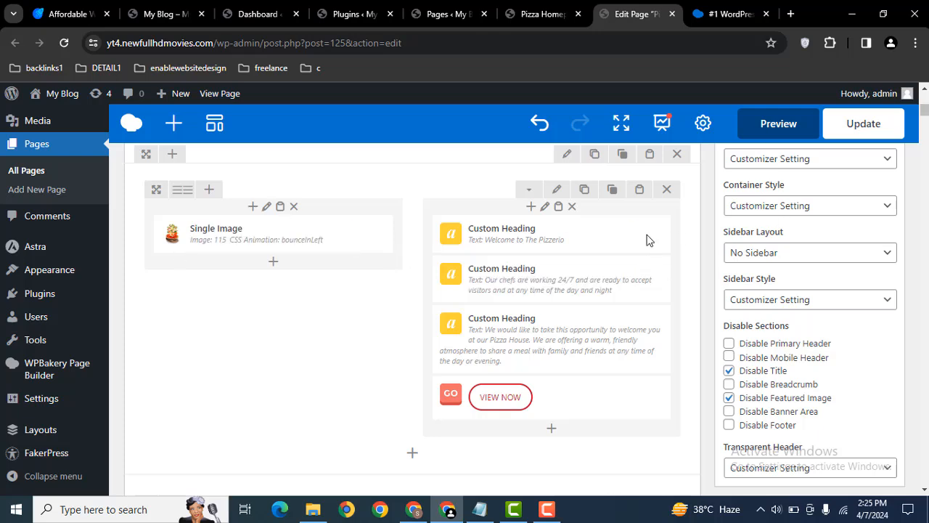
- Examine the text settings of the "Welcome to The Pizzerio" custom heading, save them, and switch to the WPBakery website
click(567, 243)
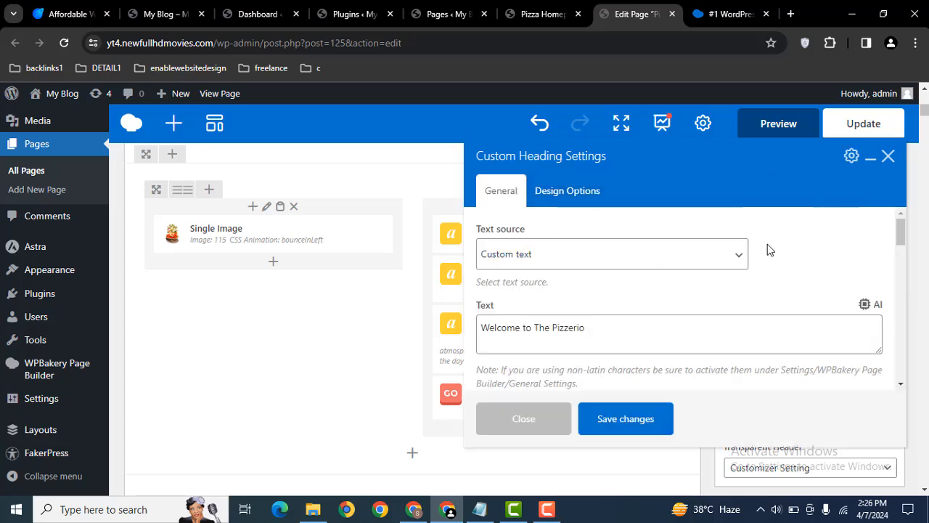
drag(618, 336, 483, 339)
click(550, 328)
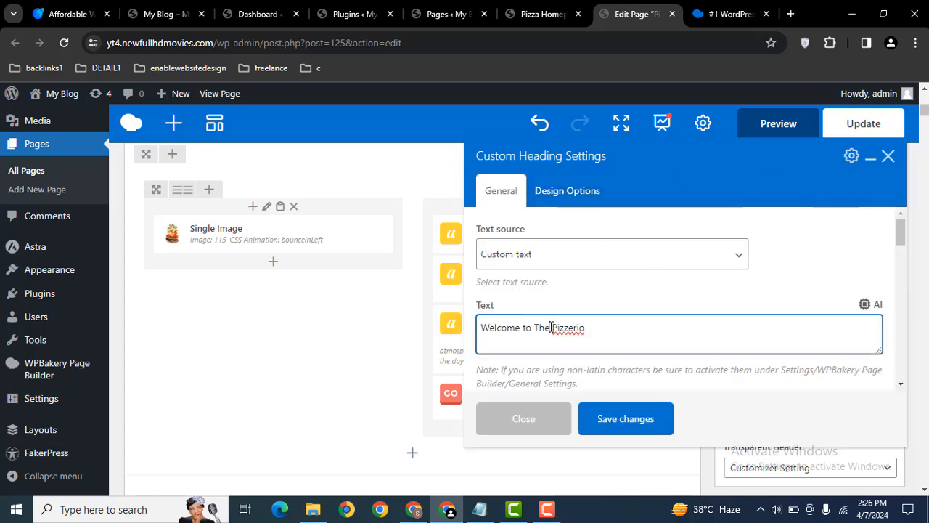
click(614, 418)
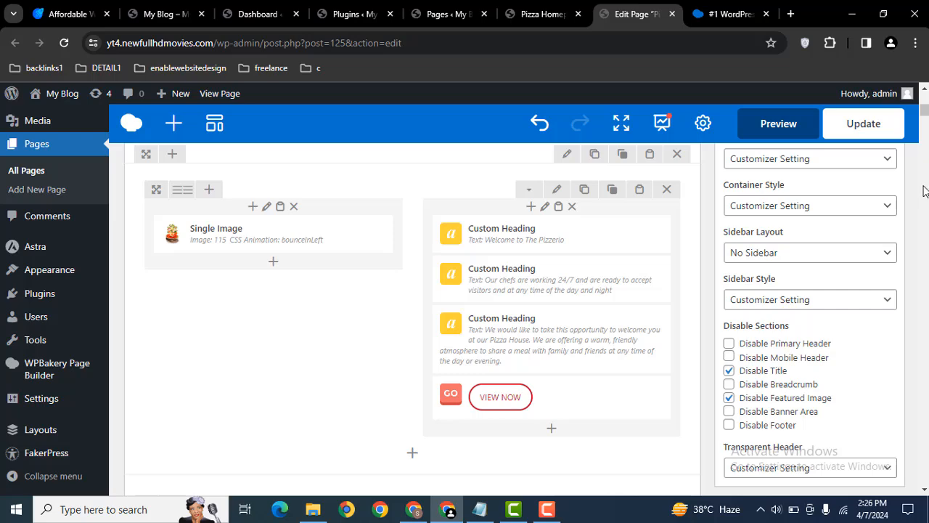
scroll(842, 400, up, 5)
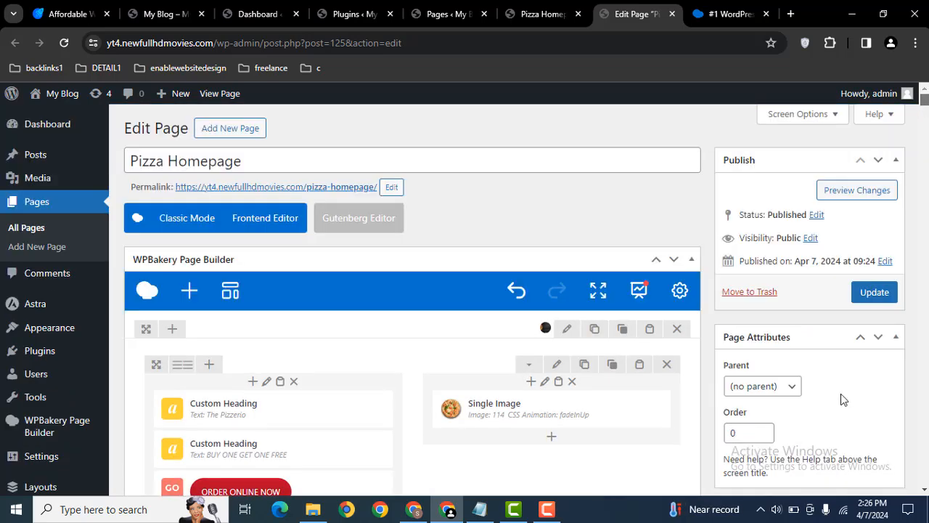
click(742, 6)
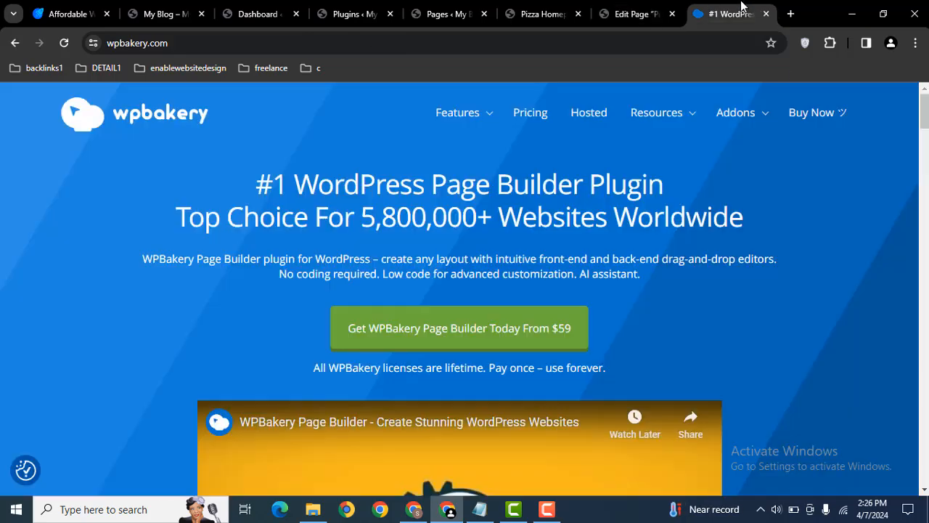